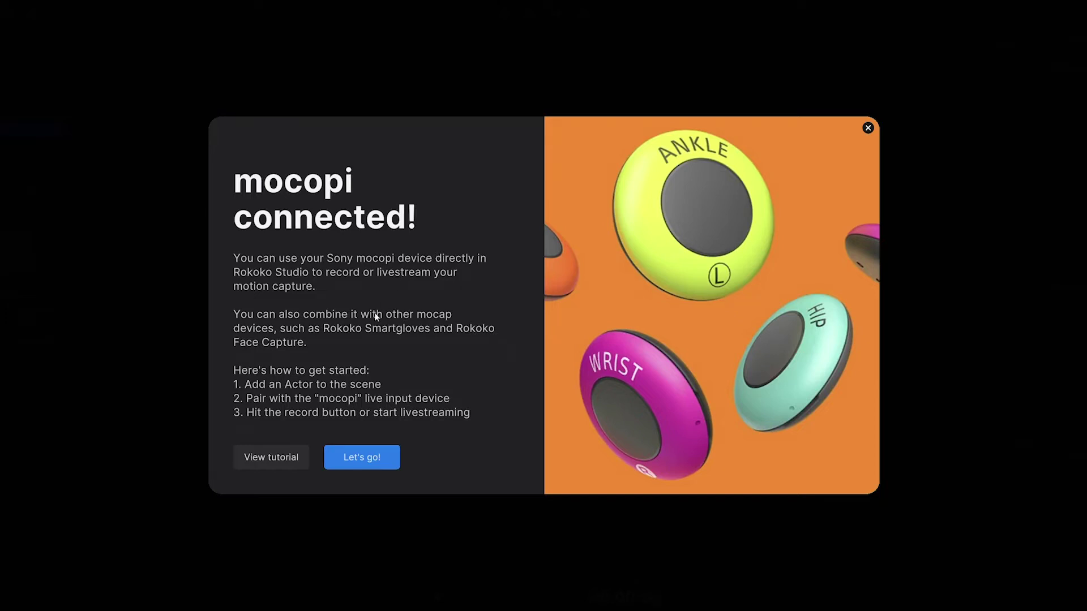
Step: Go to Products > Studio software on rokoko.com and download the Rokoko Studio Windows beta
{"action": "left_click", "coordinate": [370, 463]}
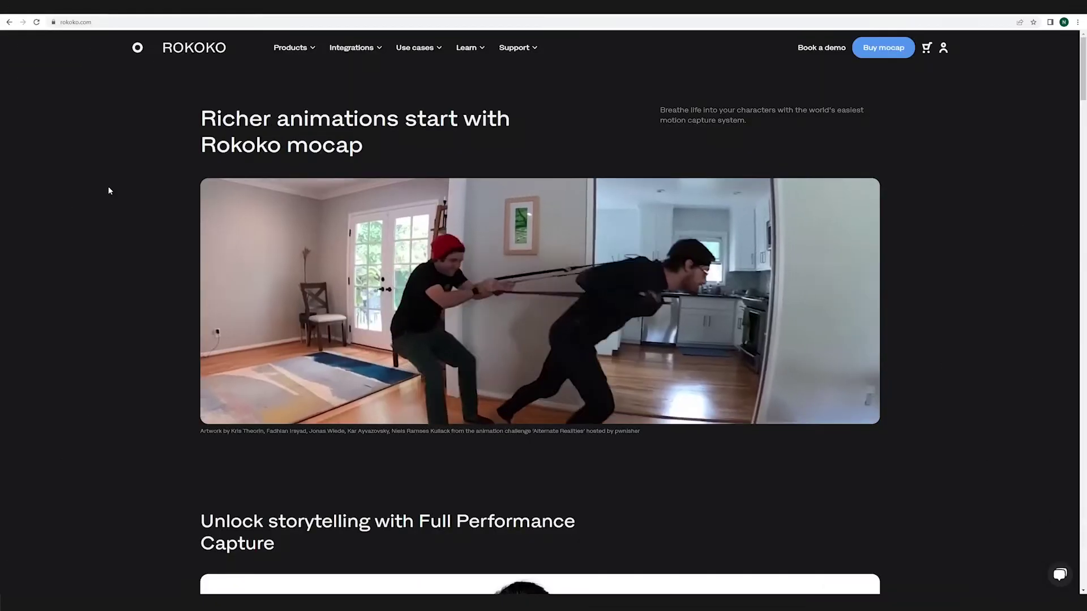
{"action": "left_click", "coordinate": [290, 48]}
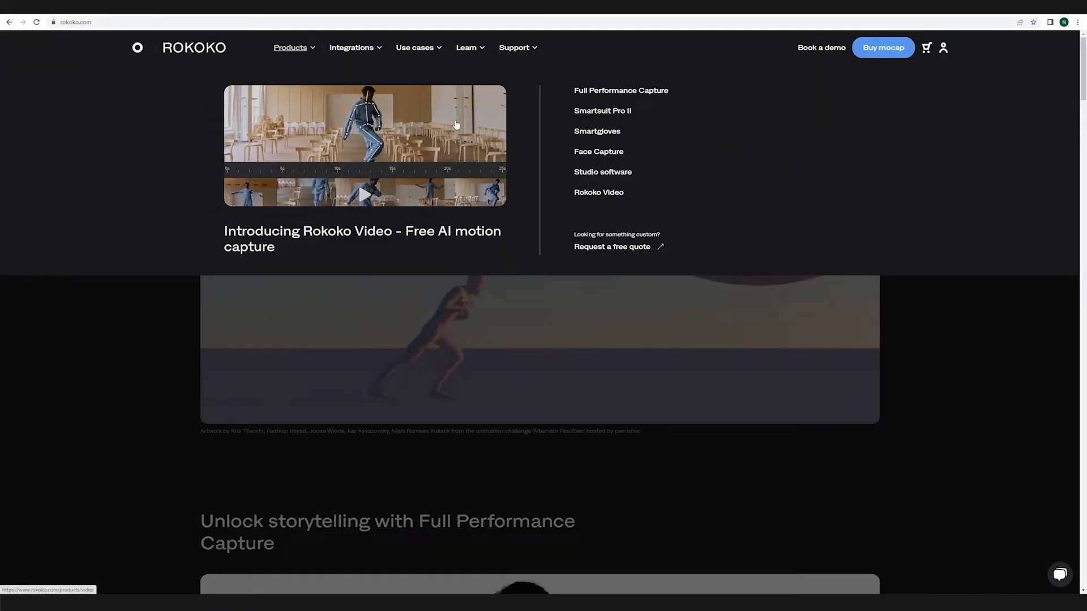
{"action": "left_click", "coordinate": [601, 173]}
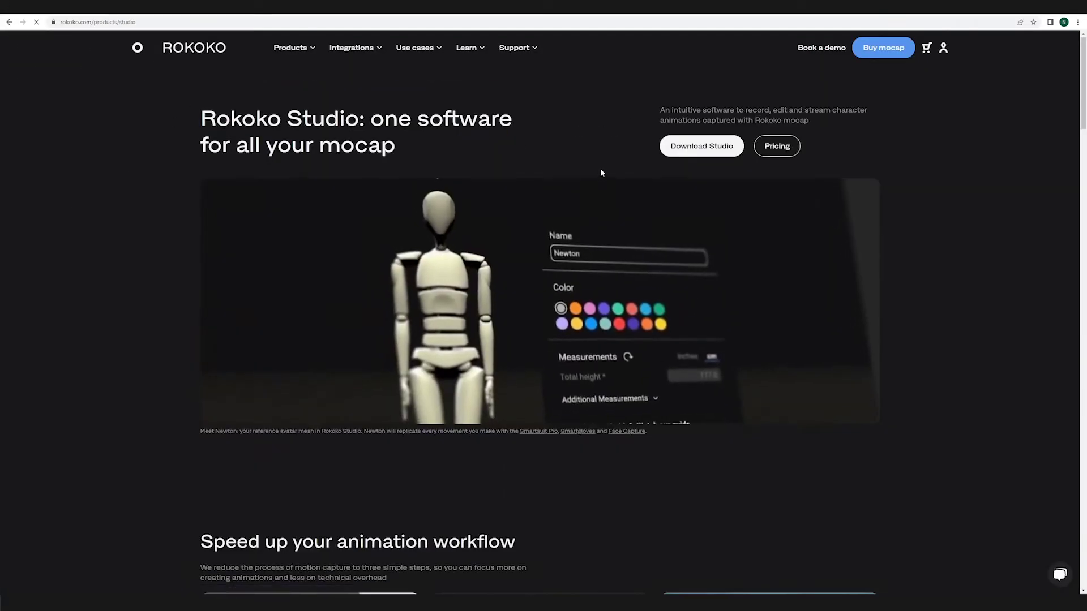
{"action": "left_click", "coordinate": [698, 149]}
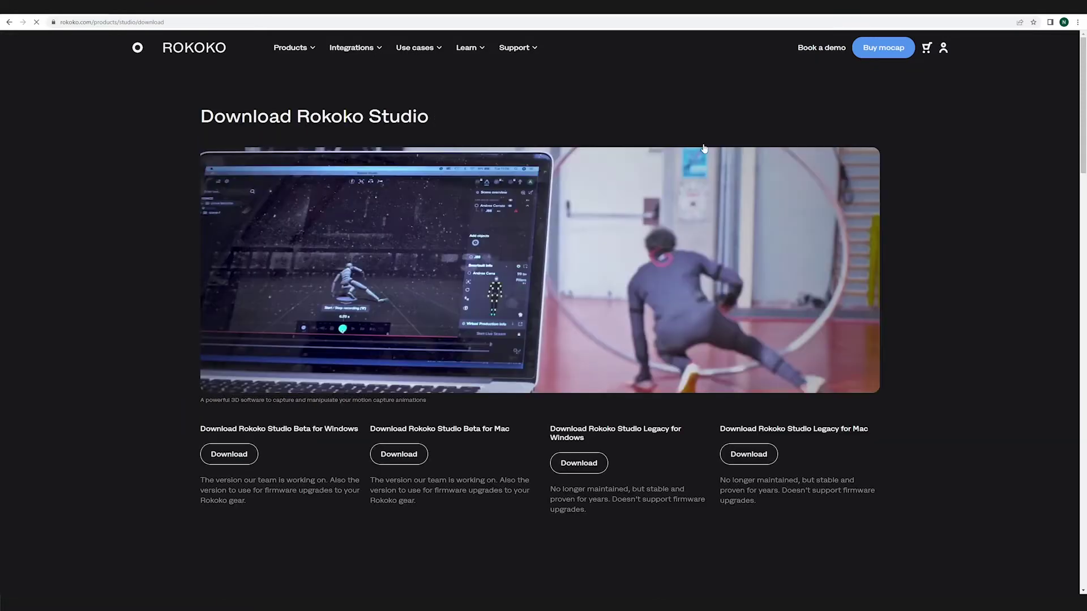
{"action": "left_click", "coordinate": [226, 458]}
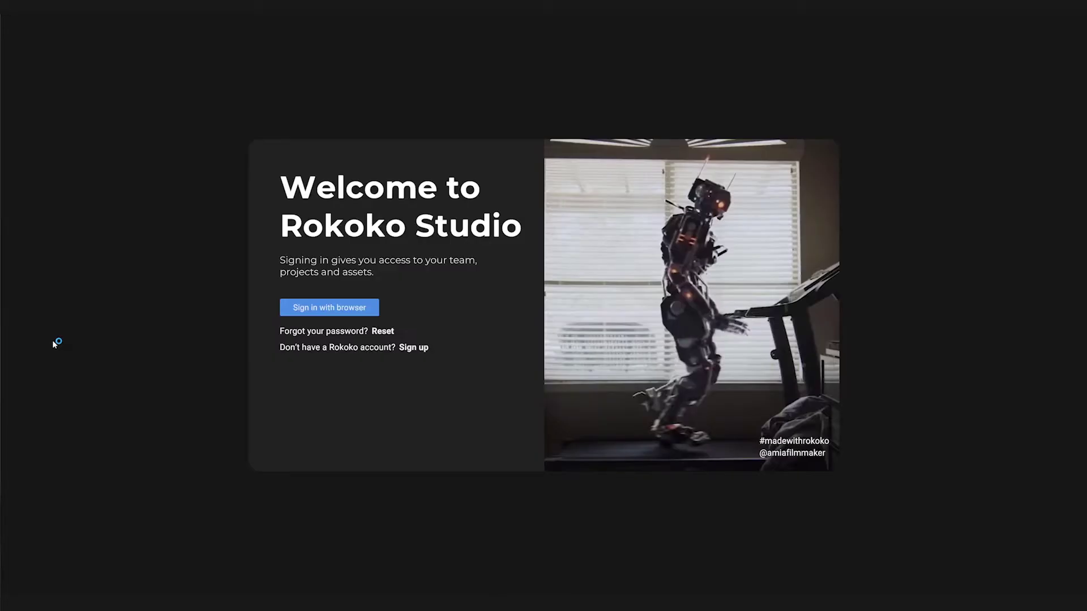
Step: Sign in to Rokoko Studio with the browser
{"action": "left_click", "coordinate": [347, 307]}
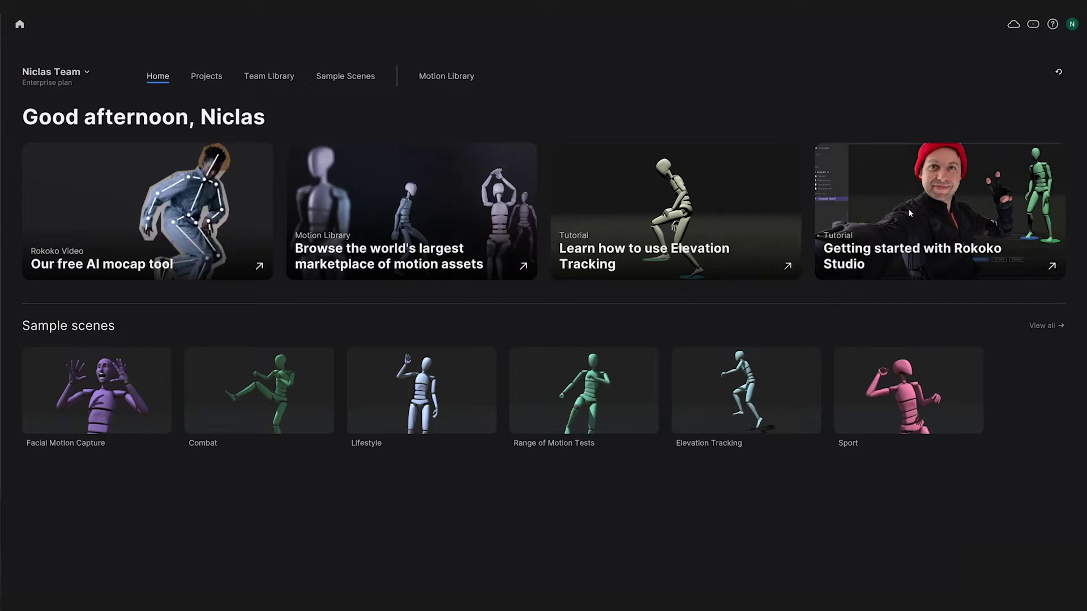
Step: Create the project 'Mocopi Test' and add a new scene named Test01 to it
{"action": "left_click", "coordinate": [207, 77]}
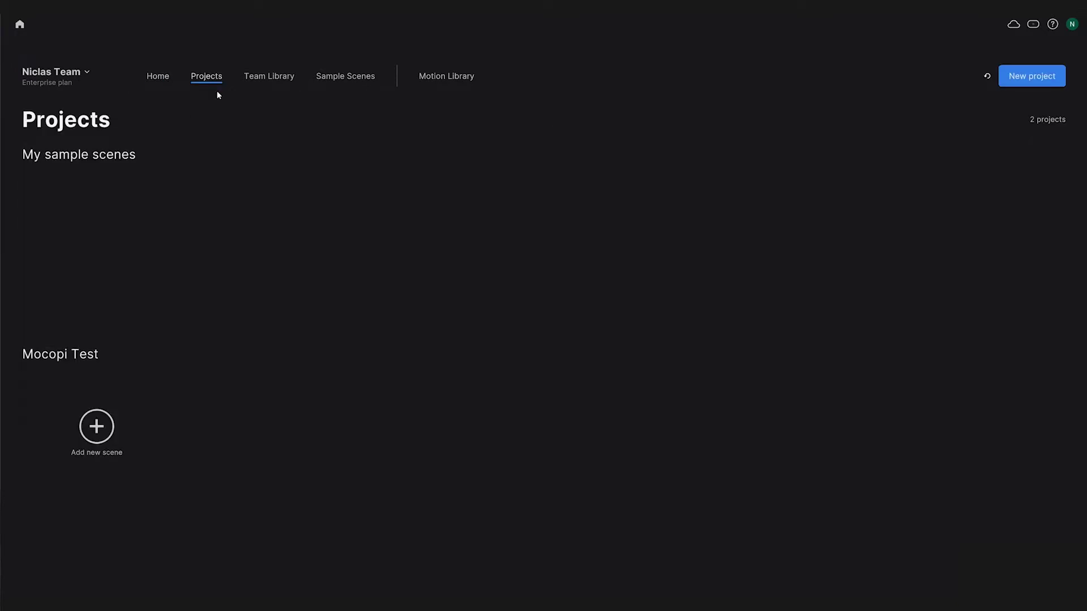
{"action": "left_click", "coordinate": [1047, 78]}
{"action": "type", "text": "Moc"}
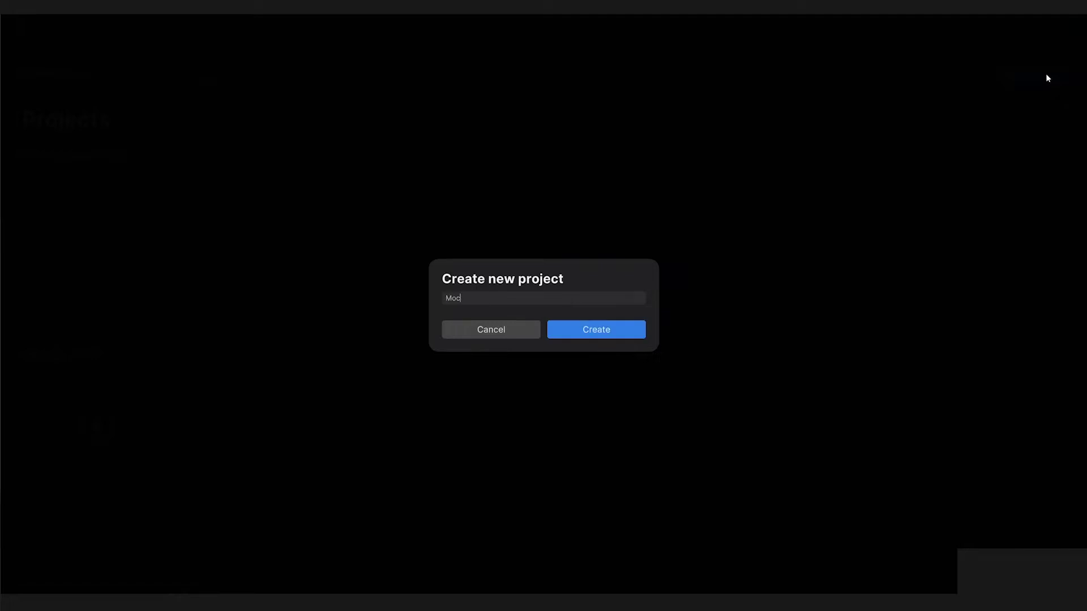
{"action": "type", "text": "opi Test"}
{"action": "key", "text": "Return"}
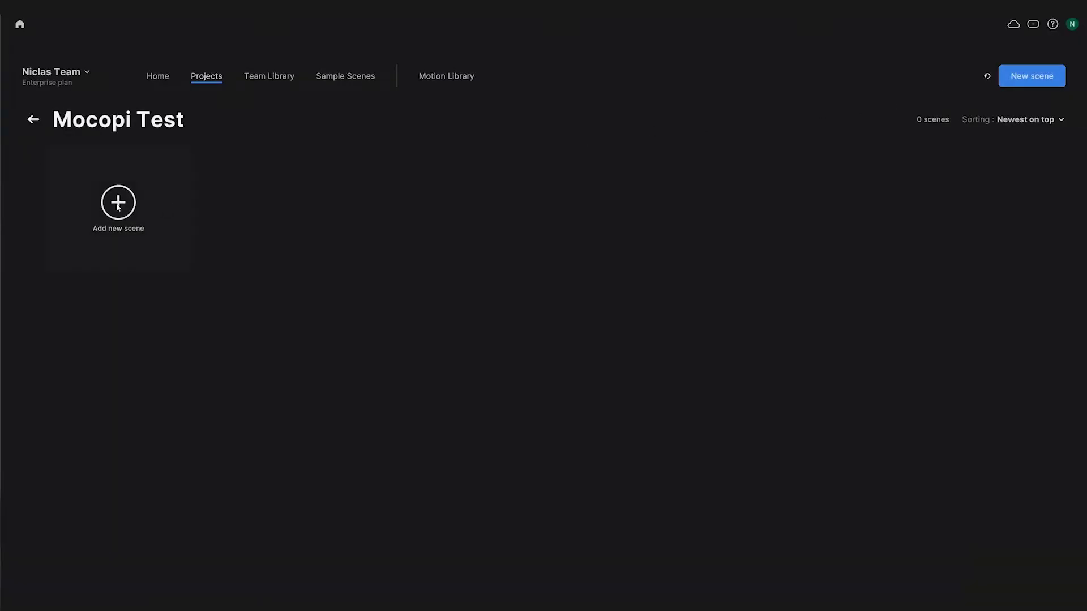
{"action": "left_click", "coordinate": [118, 205]}
{"action": "type", "text": "Test"}
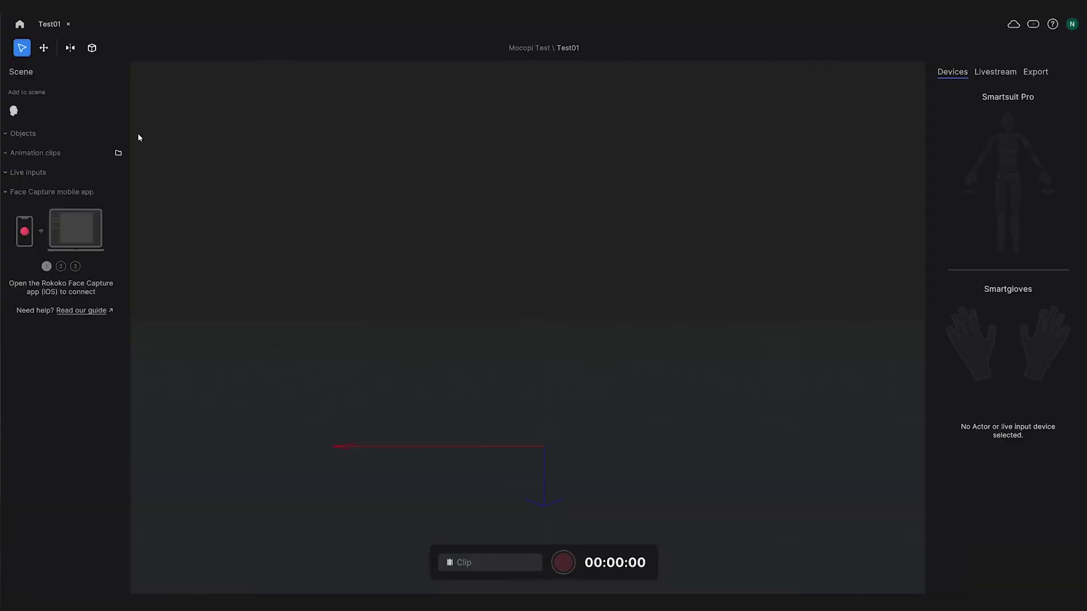
Step: Add a white actor named 'Mocopi Actor' with a total height of 186 cm
{"action": "left_click", "coordinate": [13, 113]}
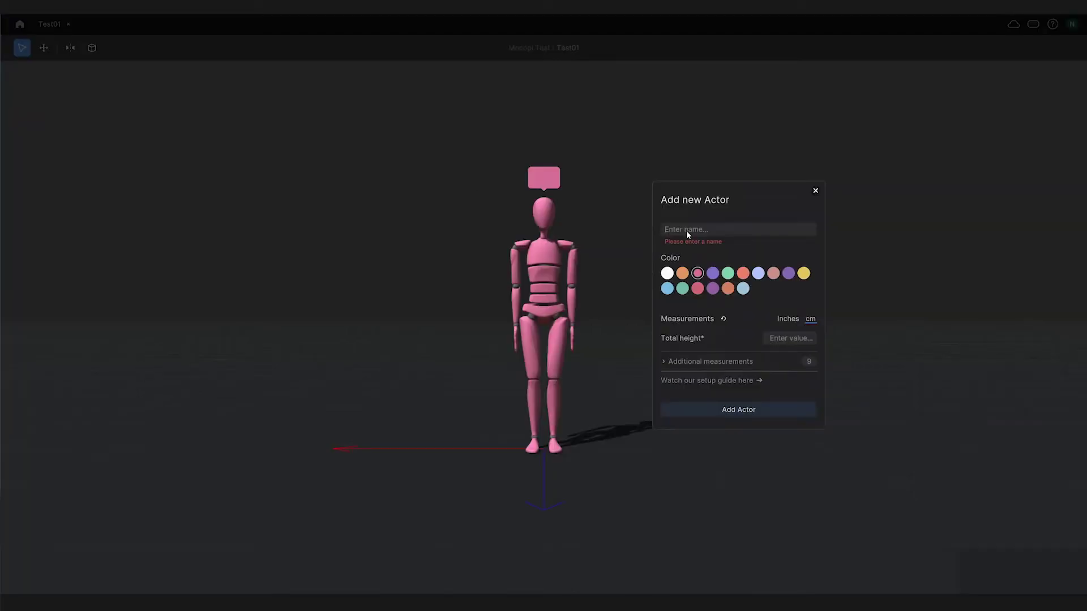
{"action": "type", "text": "Mocopi Actor"}
{"action": "left_click", "coordinate": [667, 272]}
{"action": "left_click", "coordinate": [781, 338]}
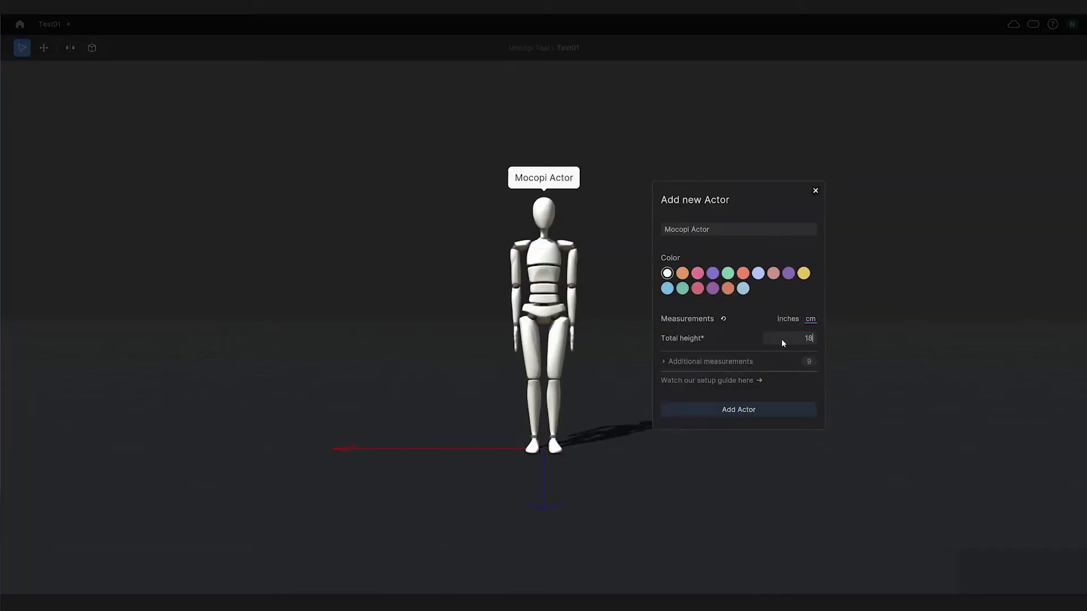
{"action": "type", "text": "186"}
{"action": "left_click", "coordinate": [753, 409]}
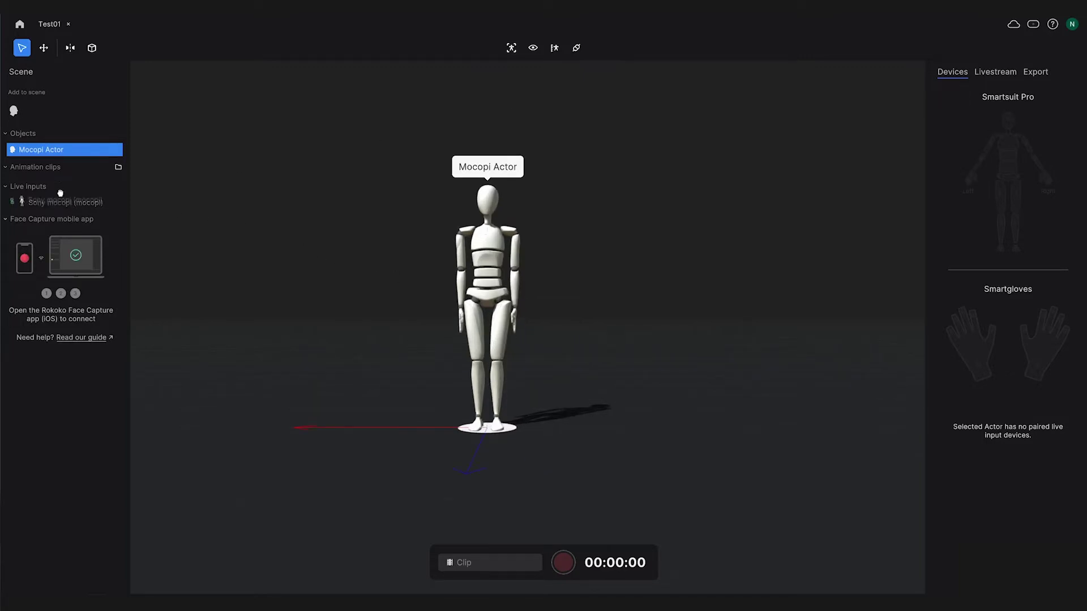
Step: Pair the Sony mocopi live input with Mocopi Actor and record its motion
{"action": "left_click_drag", "start_coordinate": [60, 193], "coordinate": [56, 150]}
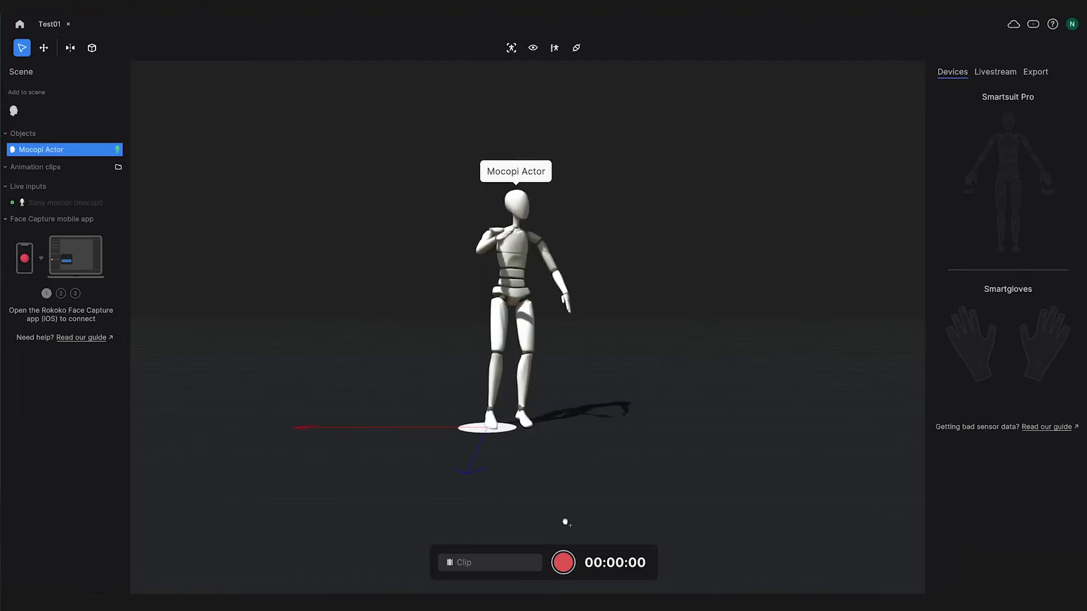
{"action": "left_click", "coordinate": [567, 560]}
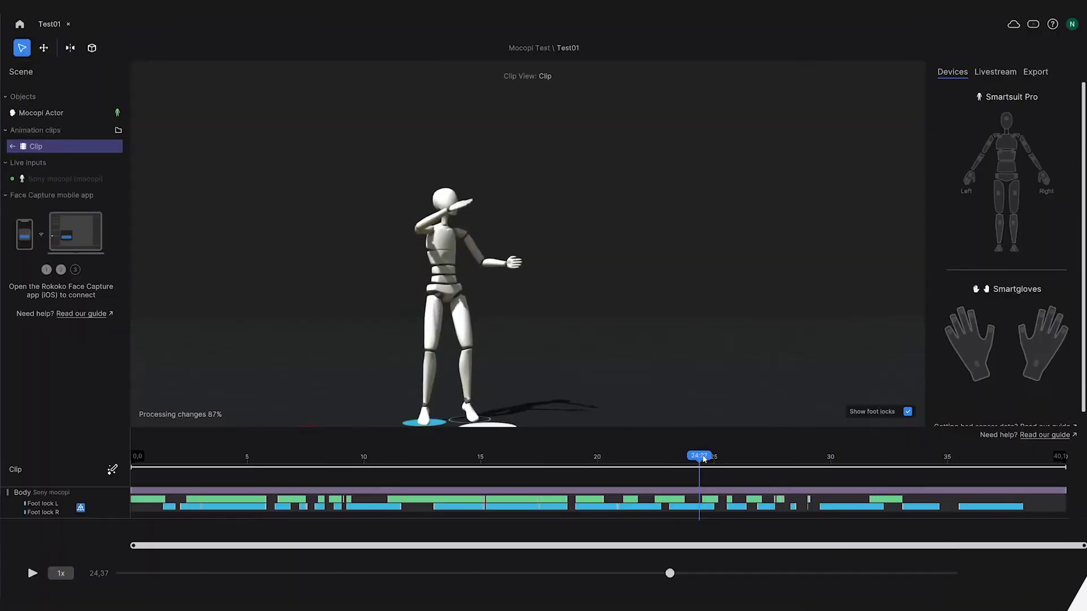
Step: Scrub the recorded clip to about 24 s, then back to around 18.7 s to inspect poses
{"action": "left_click_drag", "start_coordinate": [697, 456], "coordinate": [567, 468]}
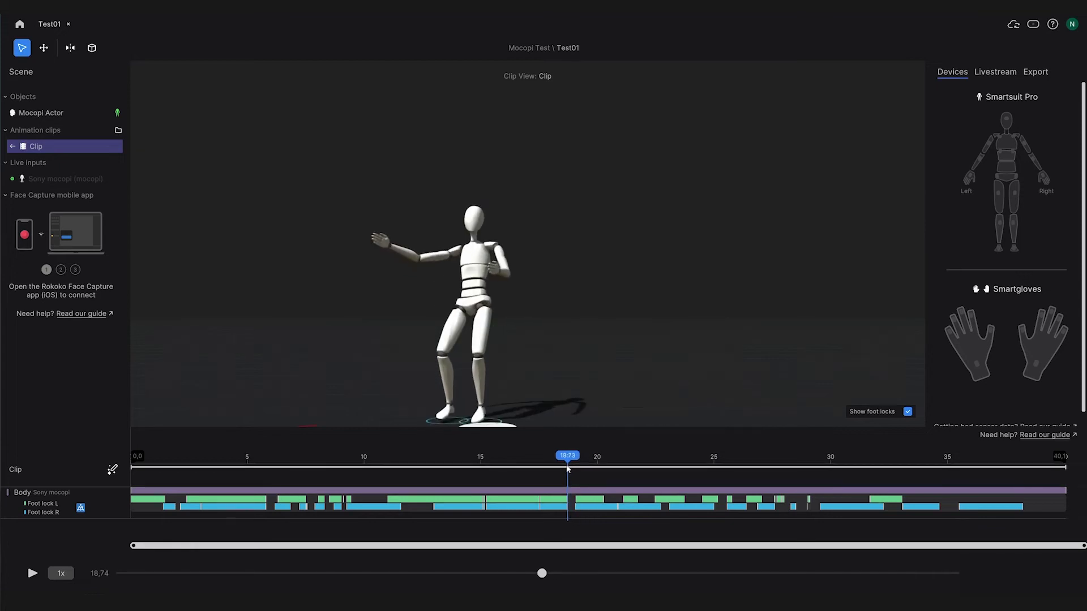
{"action": "left_click_drag", "start_coordinate": [568, 469], "coordinate": [566, 468]}
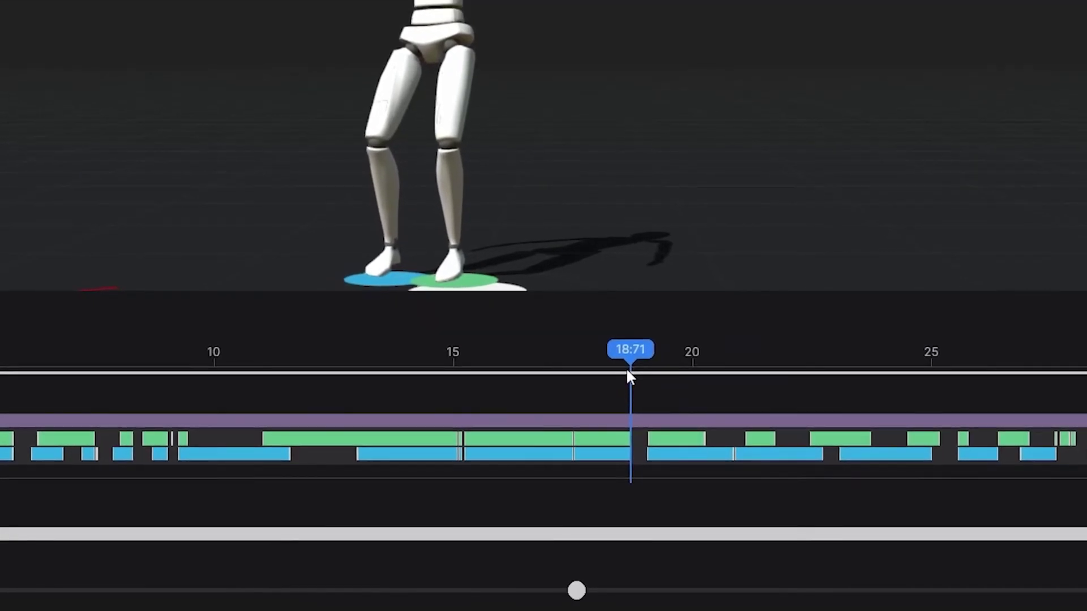
{"action": "left_click_drag", "start_coordinate": [627, 371], "coordinate": [622, 373]}
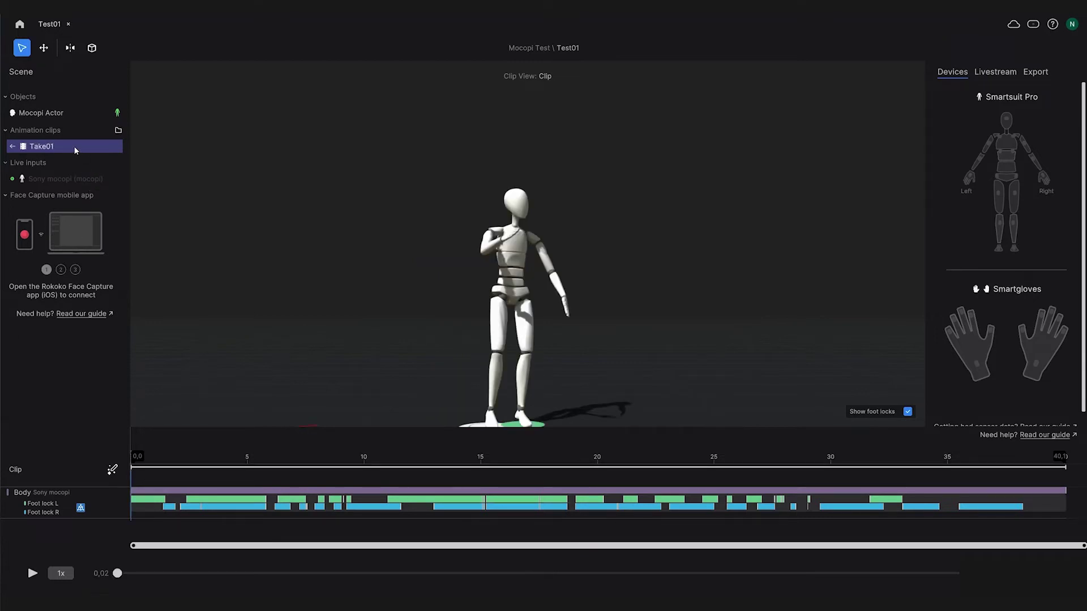
{"action": "right_click", "coordinate": [75, 150]}
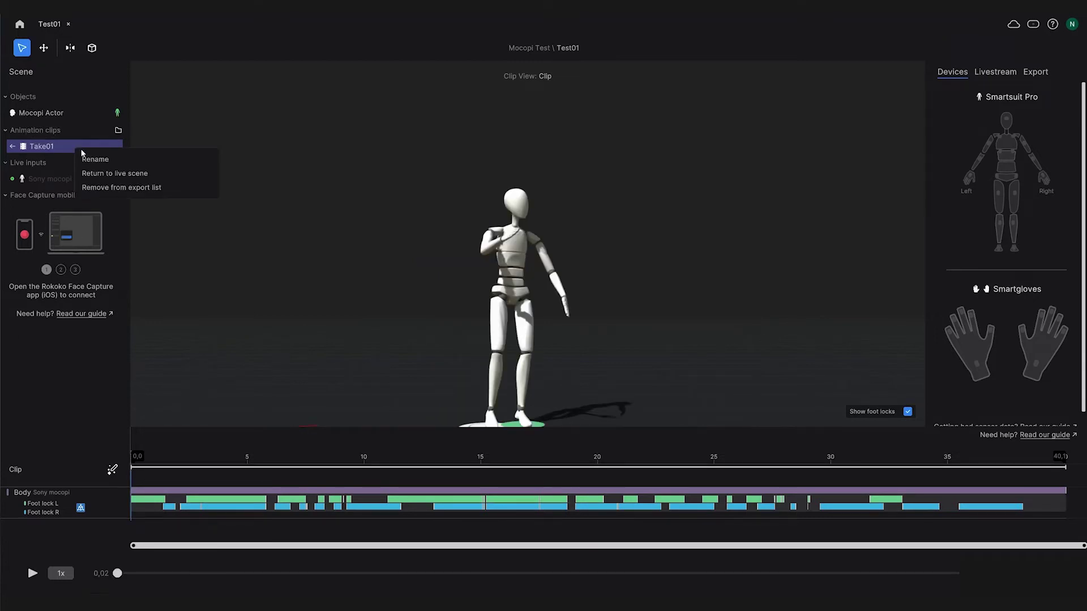
Step: Rename the recorded take to 'Wave-Dance' and show its Export settings
{"action": "left_click", "coordinate": [94, 161]}
{"action": "type", "text": "Wave-Dance"}
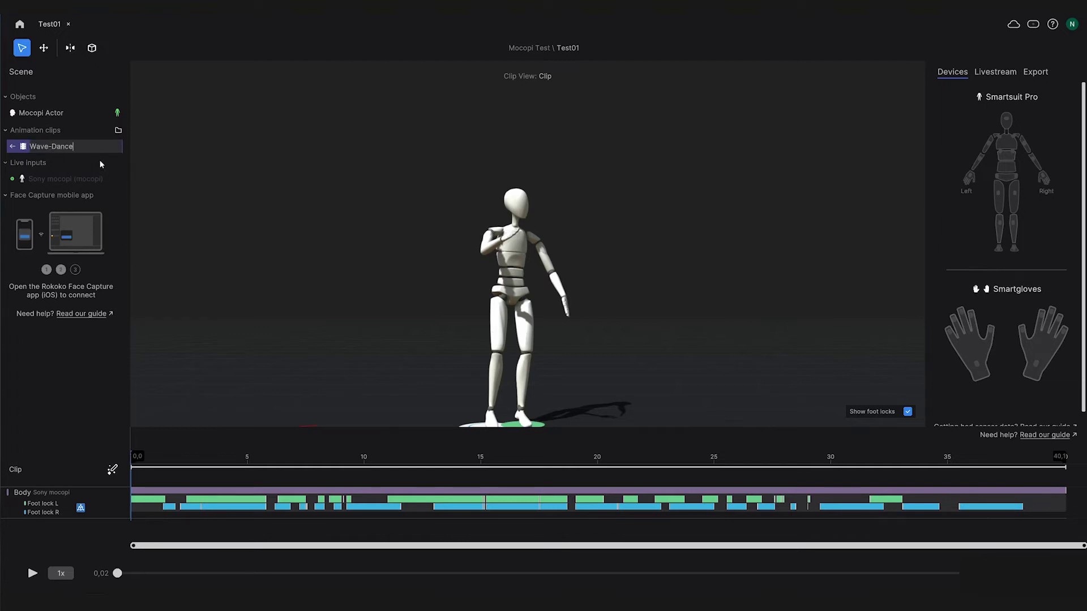
{"action": "key", "text": "Return"}
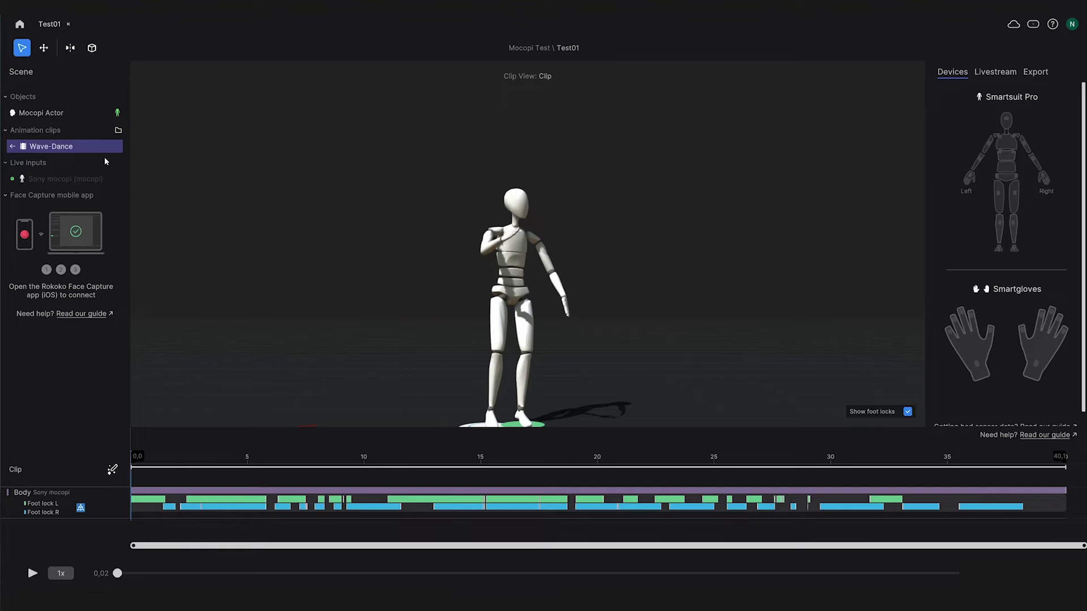
{"action": "left_click", "coordinate": [1039, 72]}
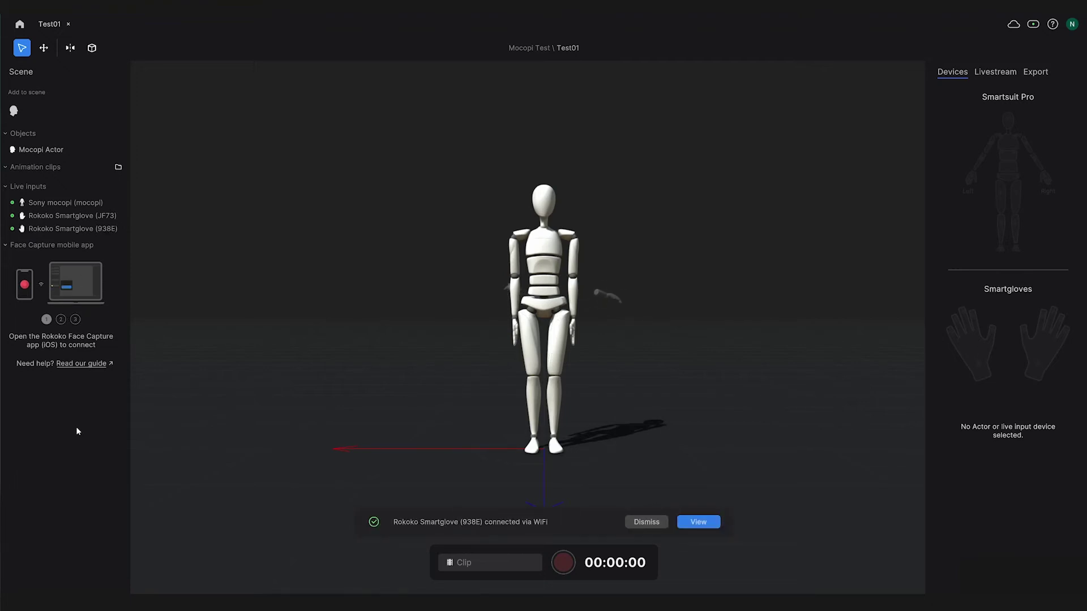
Step: Pair Sony mocopi and Smartgloves JF73 and 938E with Mocopi Actor, then select the actor
{"action": "left_click_drag", "start_coordinate": [60, 203], "coordinate": [55, 149]}
{"action": "left_click_drag", "start_coordinate": [66, 216], "coordinate": [51, 149]}
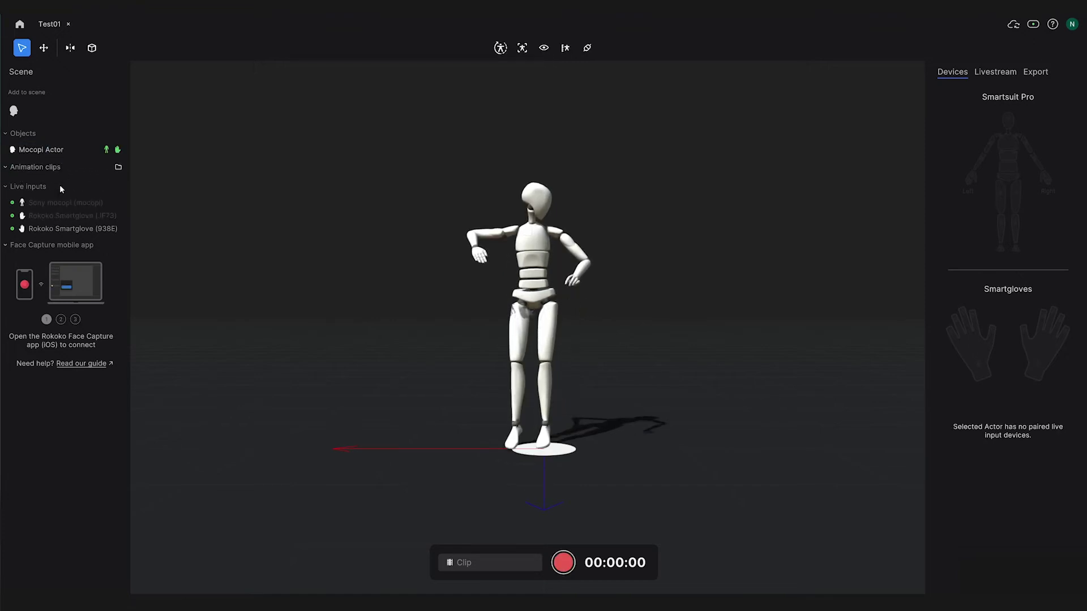
{"action": "left_click_drag", "start_coordinate": [66, 229], "coordinate": [51, 150]}
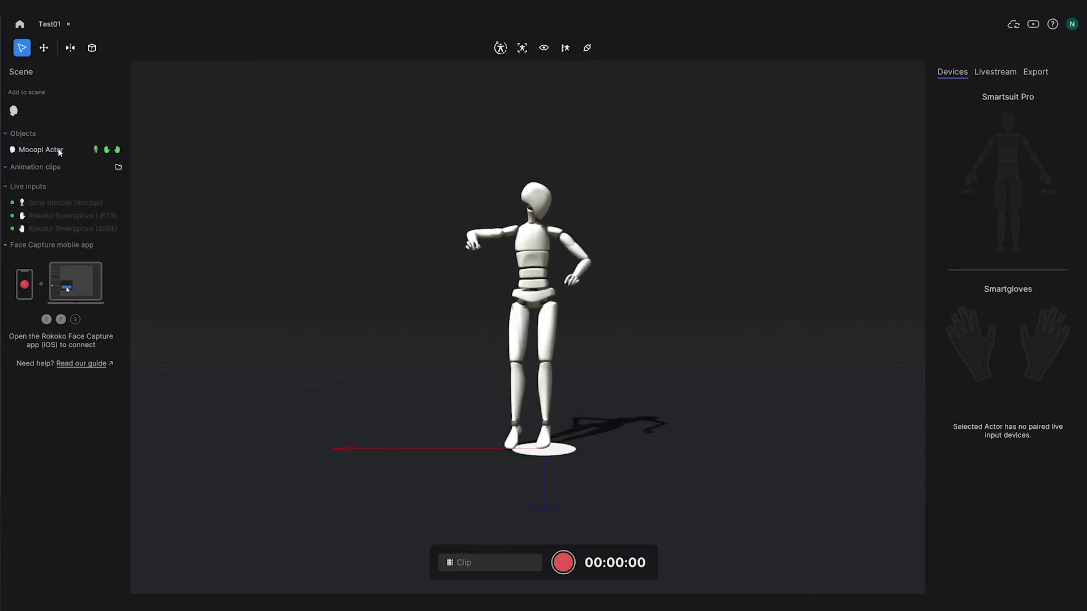
{"action": "left_click", "coordinate": [50, 149]}
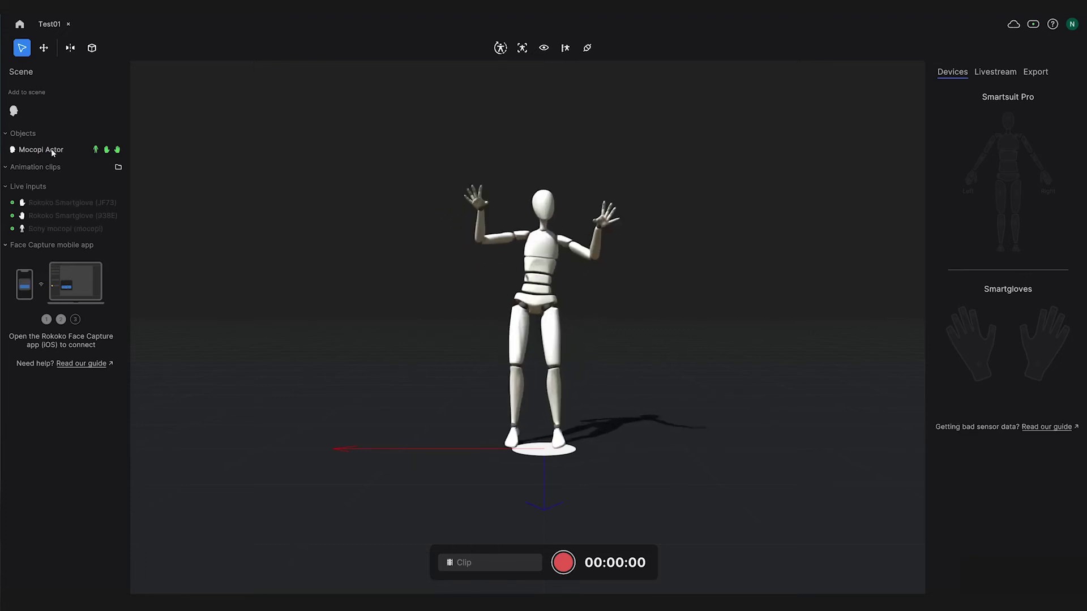